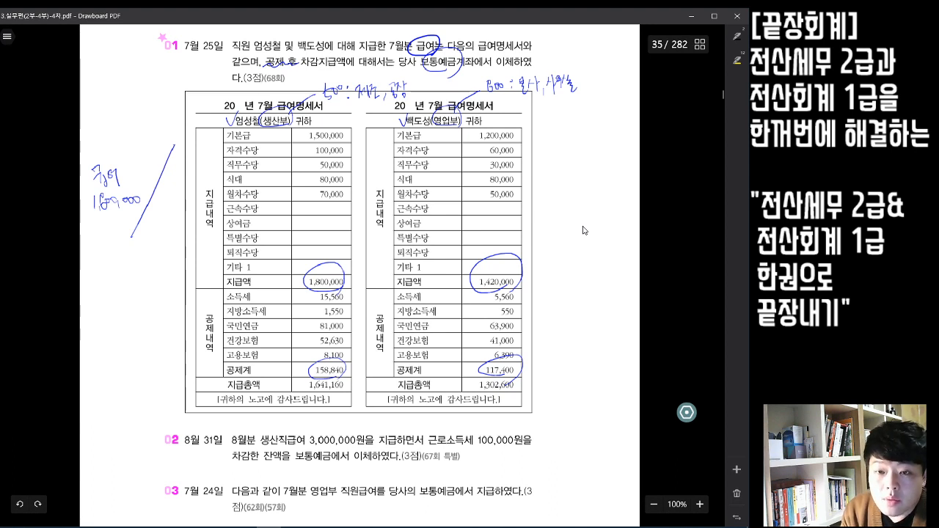
- Complete the handwritten production-department entry with (500) beside 급여, 예수금 158,840 and 보통예금 as credits, ticking the 공제계 and 지급총액 amounts
{"action": "mouse_move", "coordinate": [128, 156]}
{"action": "left_mouse_down"}
{"action": "mouse_move", "coordinate": [126, 185]}
{"action": "mouse_move", "coordinate": [143, 175]}
{"action": "left_mouse_up"}
{"action": "left_click_drag", "start_coordinate": [146, 164], "coordinate": [147, 181]}
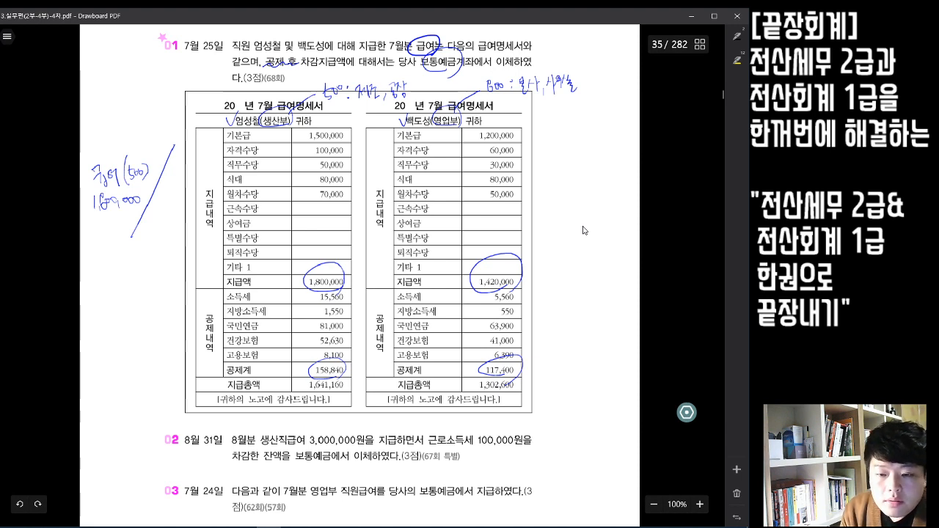
{"action": "left_click_drag", "start_coordinate": [298, 367], "coordinate": [304, 362]}
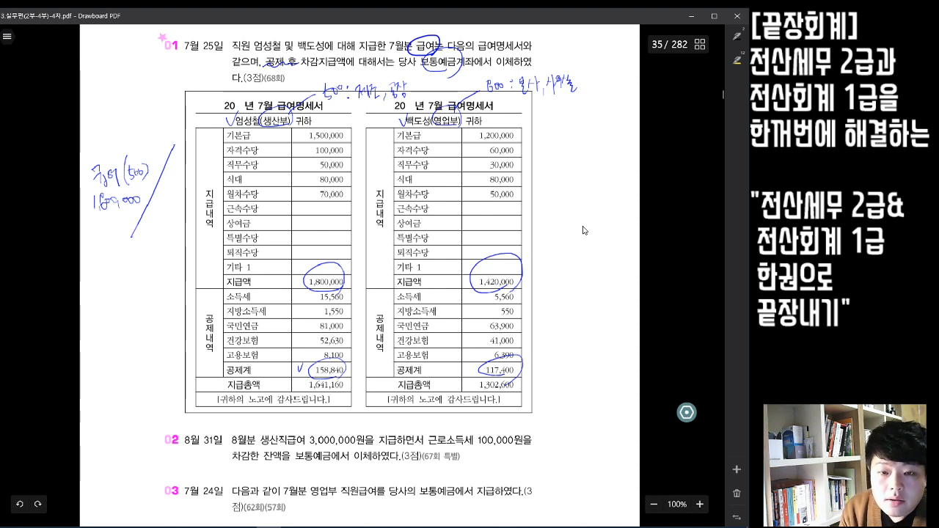
{"action": "mouse_move", "coordinate": [177, 160]}
{"action": "left_mouse_down"}
{"action": "mouse_move", "coordinate": [179, 170]}
{"action": "mouse_move", "coordinate": [201, 171]}
{"action": "mouse_move", "coordinate": [186, 188]}
{"action": "mouse_move", "coordinate": [201, 185]}
{"action": "left_mouse_up"}
{"action": "left_click_drag", "start_coordinate": [201, 177], "coordinate": [217, 180]}
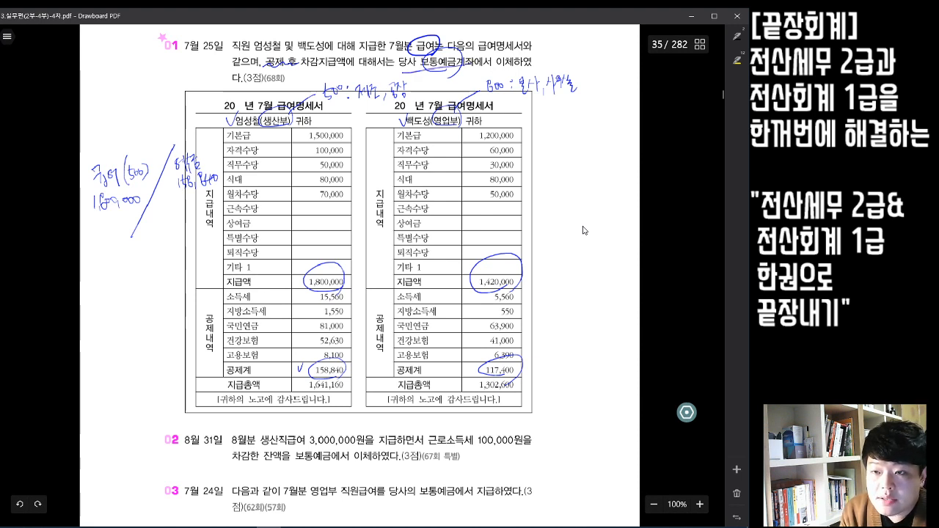
{"action": "mouse_move", "coordinate": [159, 202]}
{"action": "left_mouse_down"}
{"action": "mouse_move", "coordinate": [165, 211]}
{"action": "mouse_move", "coordinate": [193, 205]}
{"action": "left_mouse_up"}
{"action": "left_click_drag", "start_coordinate": [161, 236], "coordinate": [203, 231]}
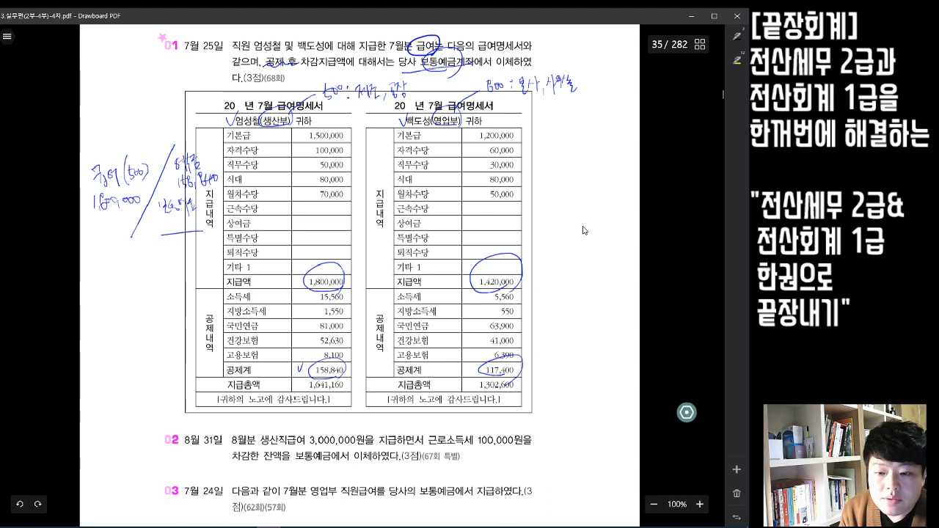
{"action": "left_click_drag", "start_coordinate": [300, 382], "coordinate": [306, 379]}
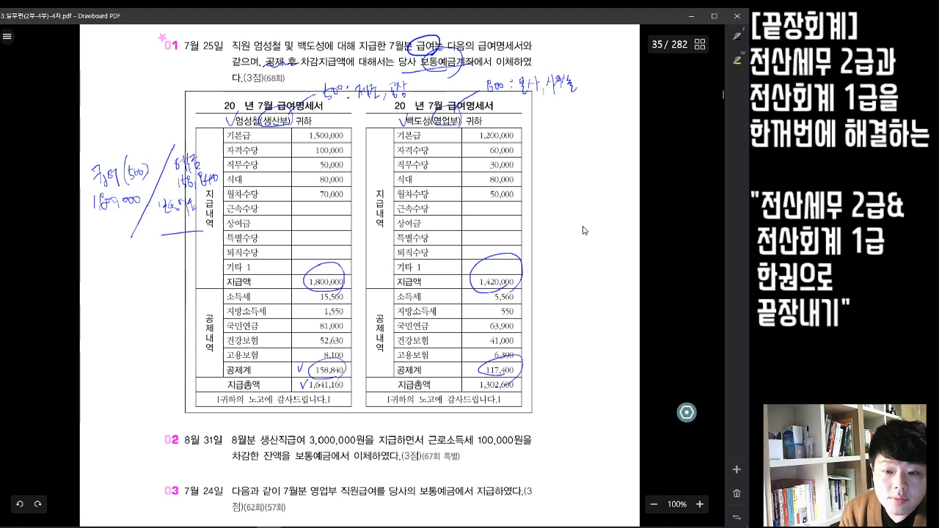
- Handwrite the sales-department entry below it: 급여 (800) 1,420,000 against 예수금 117,400 and 보통예금, ticking its 지급총액
{"action": "left_click_drag", "start_coordinate": [158, 258], "coordinate": [139, 330]}
{"action": "mouse_move", "coordinate": [93, 264]}
{"action": "left_mouse_down"}
{"action": "mouse_move", "coordinate": [105, 286]}
{"action": "mouse_move", "coordinate": [144, 276]}
{"action": "left_mouse_up"}
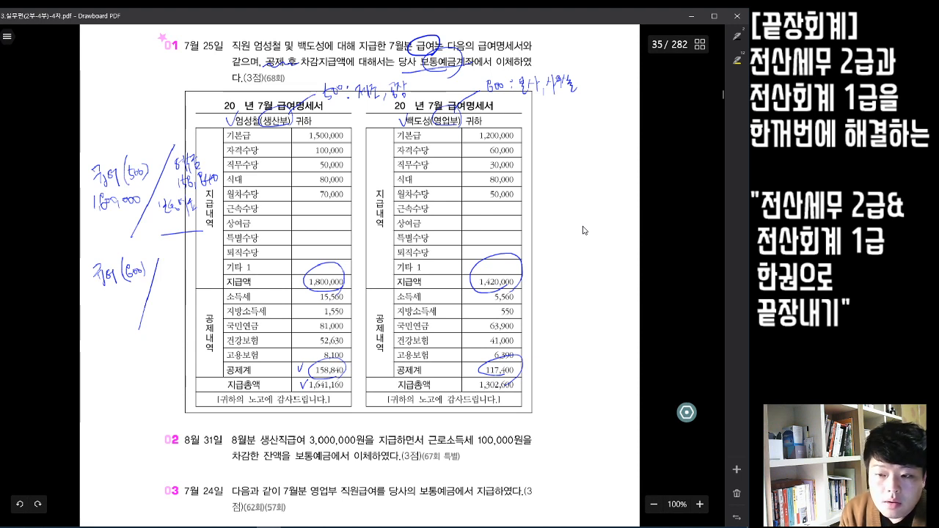
{"action": "left_click_drag", "start_coordinate": [101, 311], "coordinate": [141, 309]}
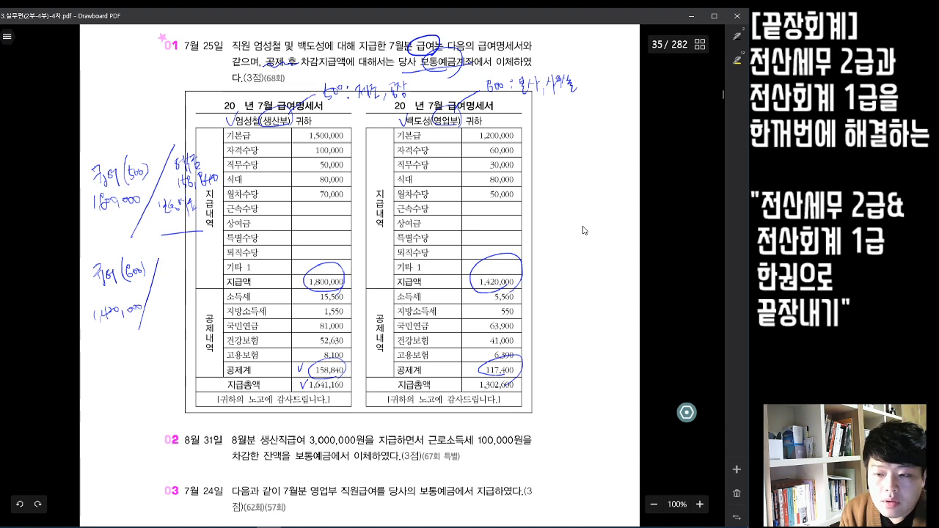
{"action": "mouse_move", "coordinate": [167, 262]}
{"action": "left_mouse_down"}
{"action": "mouse_move", "coordinate": [178, 277]}
{"action": "mouse_move", "coordinate": [196, 272]}
{"action": "left_mouse_up"}
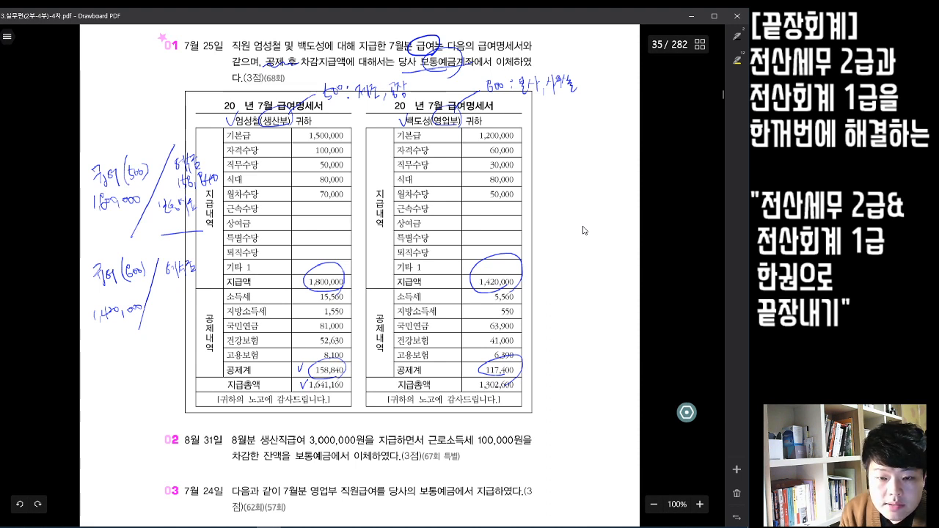
{"action": "mouse_move", "coordinate": [174, 282]}
{"action": "left_mouse_down"}
{"action": "mouse_move", "coordinate": [179, 296]}
{"action": "mouse_move", "coordinate": [203, 290]}
{"action": "left_mouse_up"}
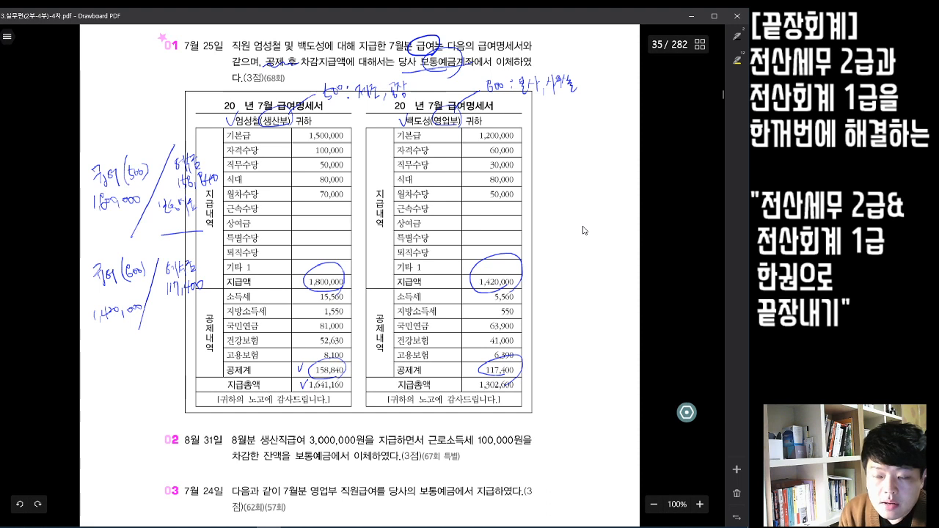
{"action": "left_click_drag", "start_coordinate": [464, 378], "coordinate": [476, 376]}
{"action": "mouse_move", "coordinate": [158, 311]}
{"action": "left_mouse_down"}
{"action": "mouse_move", "coordinate": [168, 329]}
{"action": "mouse_move", "coordinate": [192, 320]}
{"action": "mouse_move", "coordinate": [219, 341]}
{"action": "left_mouse_up"}
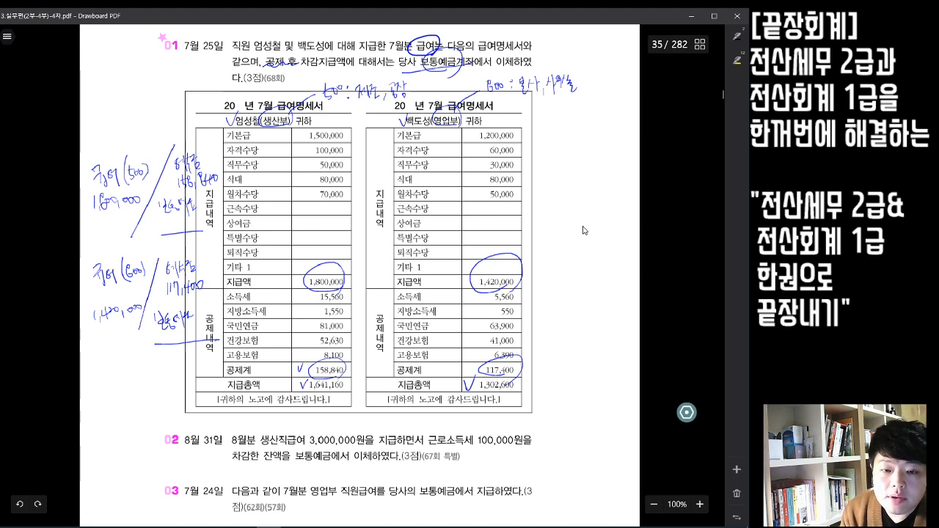
- Tick 급여 in both handwritten entries and mark their 예수금 and 보통예금 credits with the thick red pen
{"action": "left_click_drag", "start_coordinate": [87, 171], "coordinate": [95, 163]}
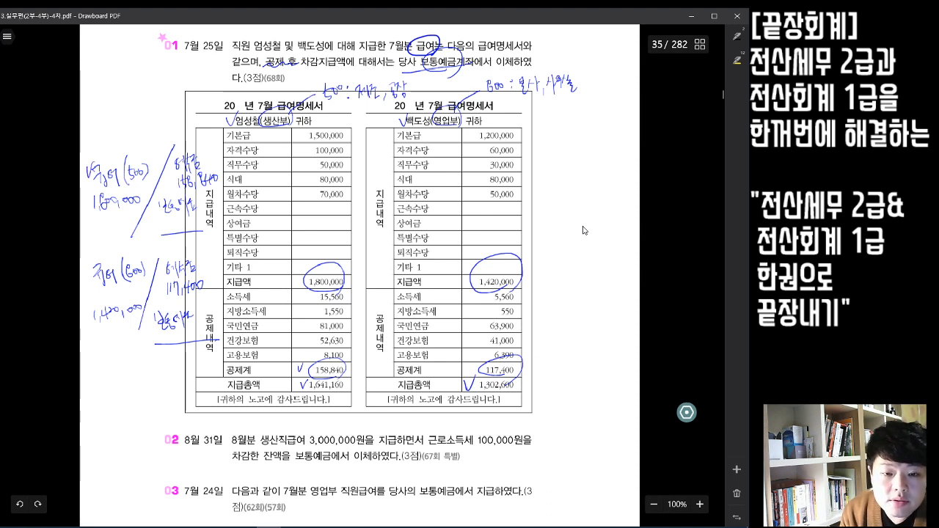
{"action": "left_click_drag", "start_coordinate": [86, 273], "coordinate": [93, 271]}
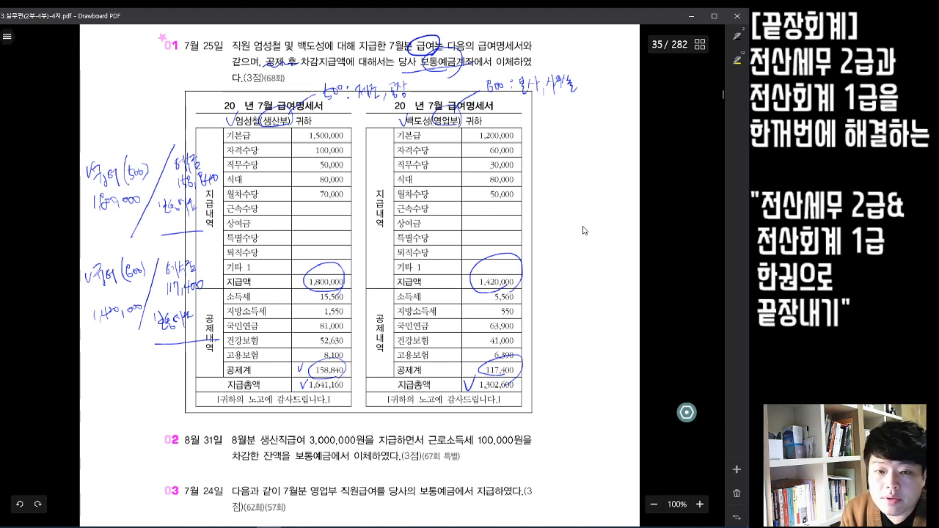
{"action": "left_click", "coordinate": [686, 412]}
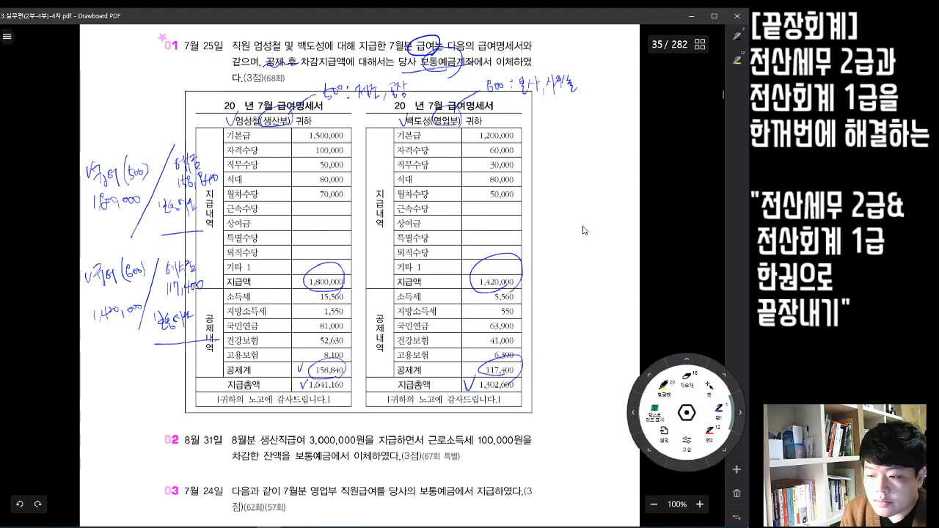
{"action": "left_click", "coordinate": [709, 433]}
{"action": "left_click_drag", "start_coordinate": [174, 165], "coordinate": [202, 160]}
{"action": "left_click_drag", "start_coordinate": [166, 268], "coordinate": [192, 267]}
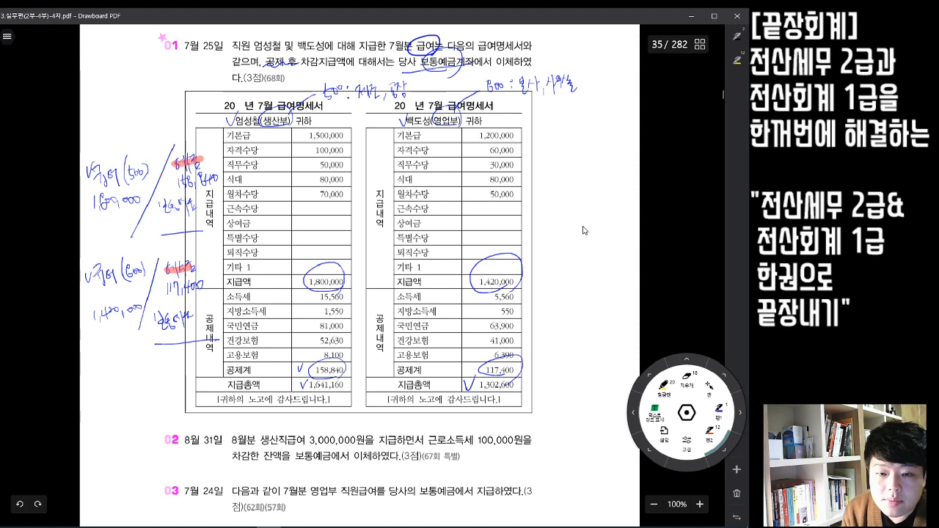
{"action": "left_click_drag", "start_coordinate": [168, 206], "coordinate": [197, 203]}
{"action": "left_click_drag", "start_coordinate": [170, 321], "coordinate": [190, 317]}
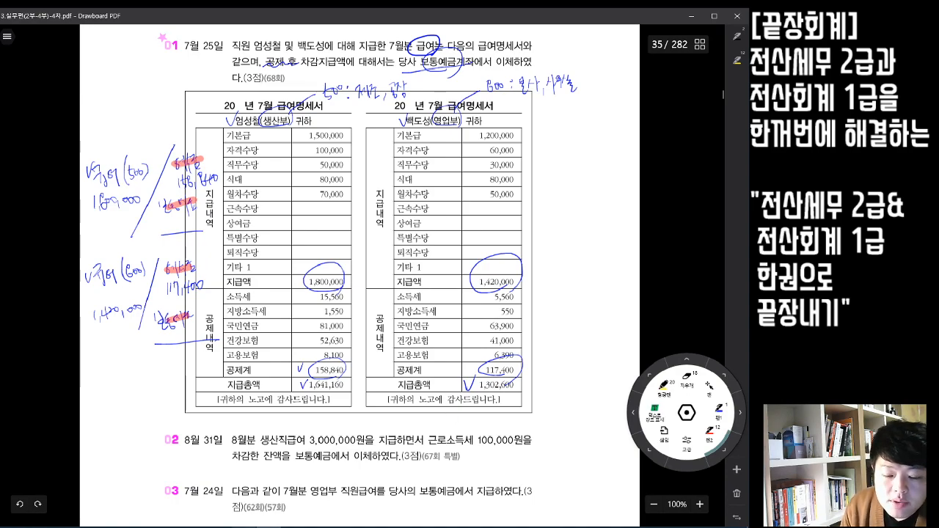
- Switch to KcLep, open 일반전표입력 and set the voucher date to July 25
{"action": "left_click", "coordinate": [244, 525]}
{"action": "left_click_drag", "start_coordinate": [335, 100], "coordinate": [421, 135]}
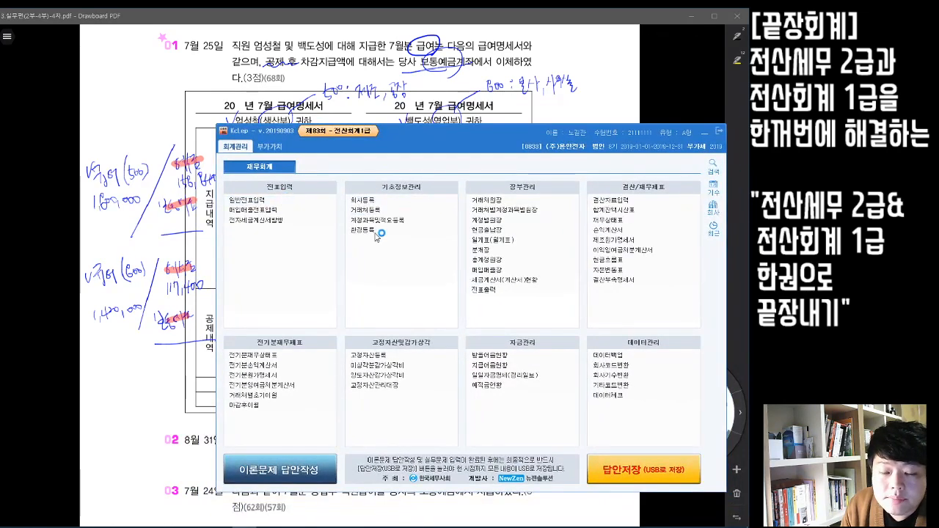
{"action": "key", "text": "Return"}
{"action": "left_click_drag", "start_coordinate": [271, 161], "coordinate": [363, 108]}
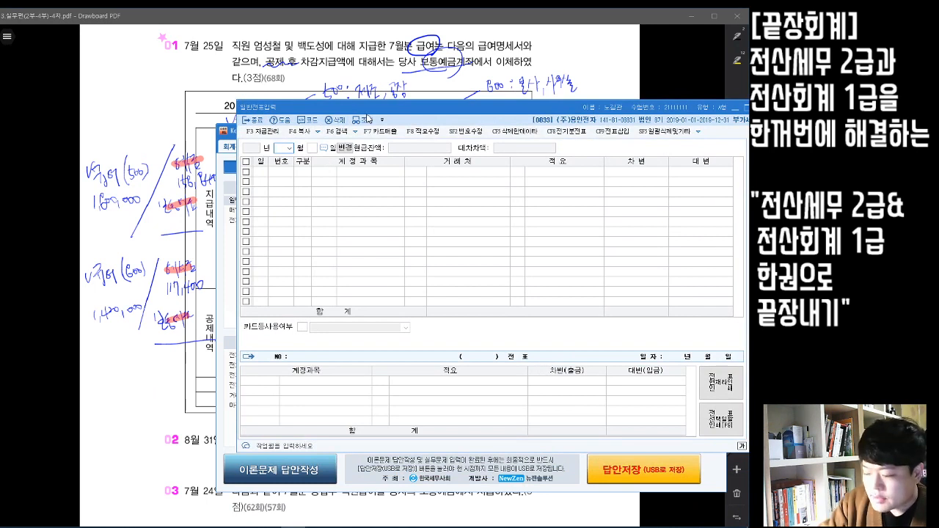
{"action": "type", "text": "7"}
{"action": "key", "text": "Return"}
{"action": "type", "text": "25"}
{"action": "key", "text": "Return"}
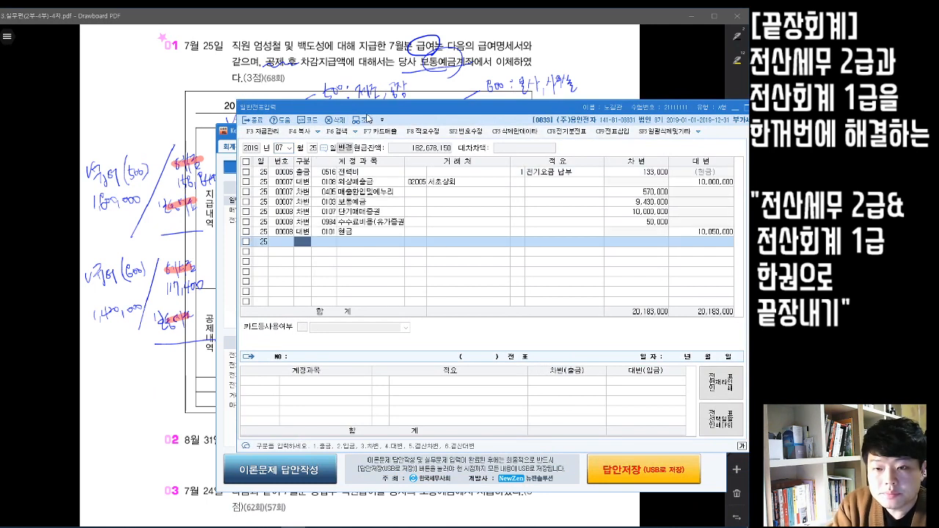
- Start a debit (차변) line on the empty voucher row and search the account codes for 급여
{"action": "type", "text": "3"}
{"action": "key", "text": "Return"}
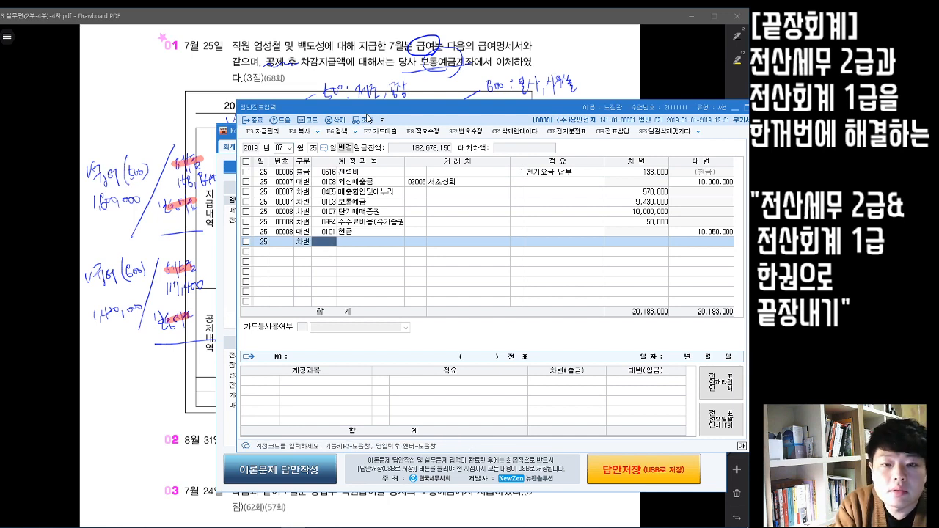
{"action": "type", "text": "급여"}
{"action": "key", "text": "Return"}
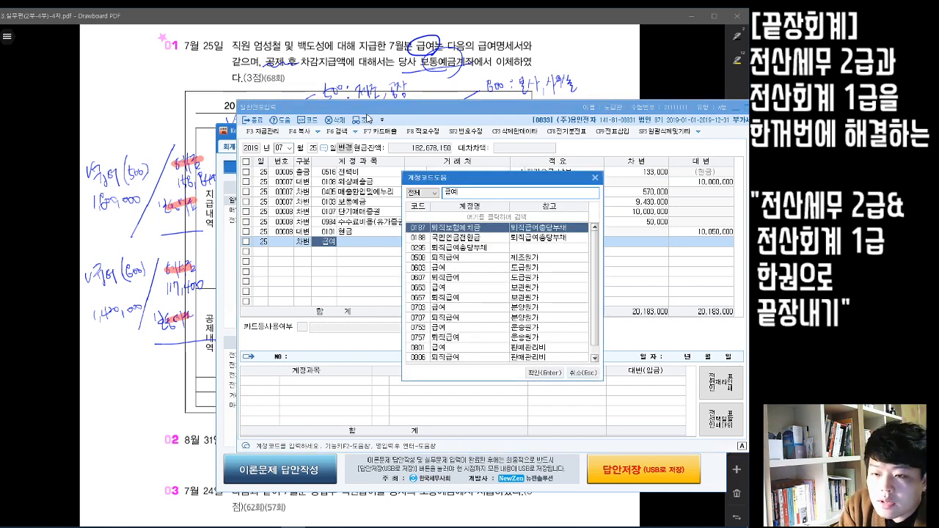
- Look through the 급여 search results for a 500-series manufacturing-cost salary account
{"action": "key", "text": "Down"}
{"action": "key", "text": "Down"}
{"action": "key", "text": "Down"}
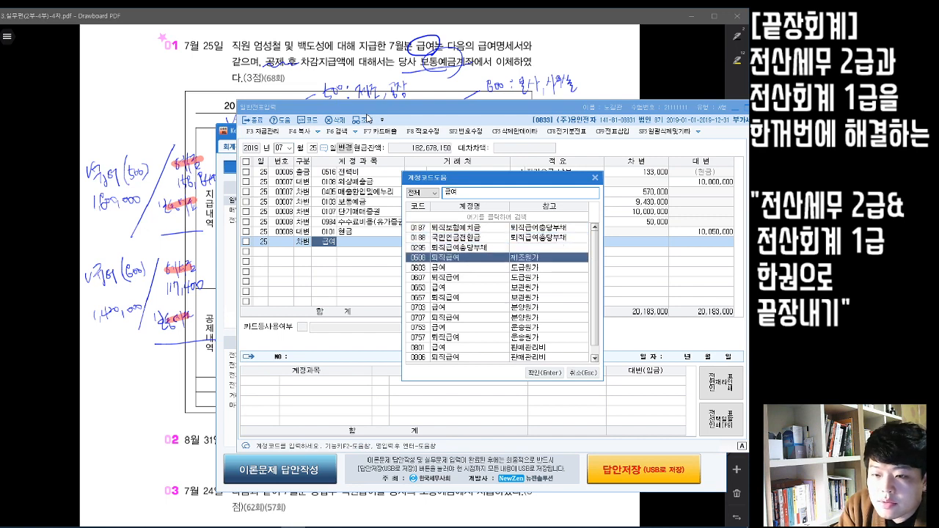
{"action": "key", "text": "Down"}
{"action": "key", "text": "Down"}
{"action": "key", "text": "Down"}
{"action": "key", "text": "Down"}
{"action": "key", "text": "Down"}
{"action": "key", "text": "Down"}
{"action": "key", "text": "Down"}
{"action": "key", "text": "Down"}
{"action": "key", "text": "Down"}
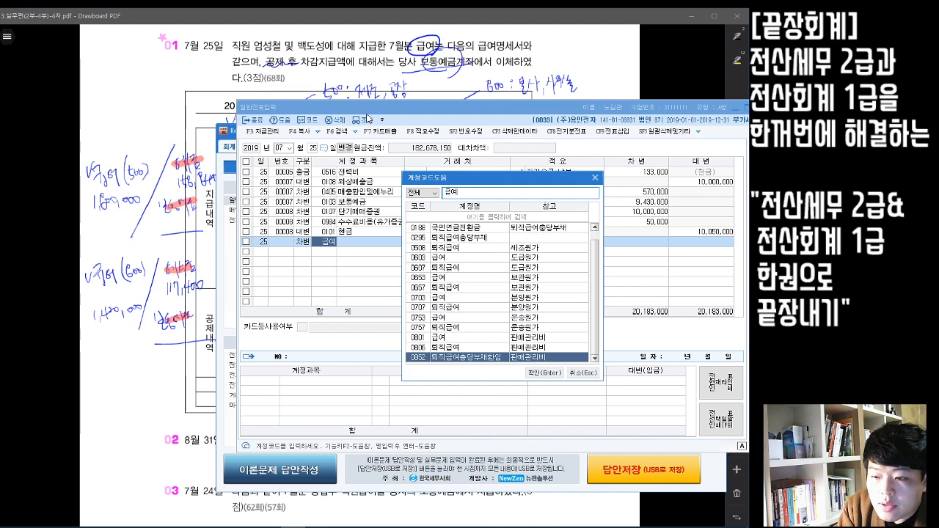
{"action": "key", "text": "Up"}
{"action": "key", "text": "Up"}
{"action": "key", "text": "Up"}
{"action": "key", "text": "Up"}
{"action": "key", "text": "Up"}
{"action": "key", "text": "Up"}
{"action": "key", "text": "Up"}
{"action": "key", "text": "Up"}
{"action": "key", "text": "Up"}
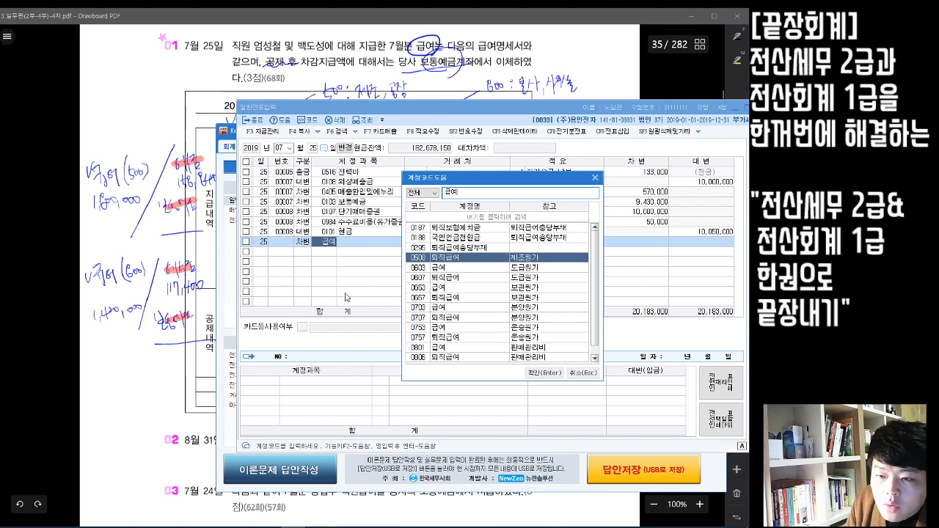
{"action": "left_click", "coordinate": [477, 237]}
{"action": "left_click", "coordinate": [445, 268]}
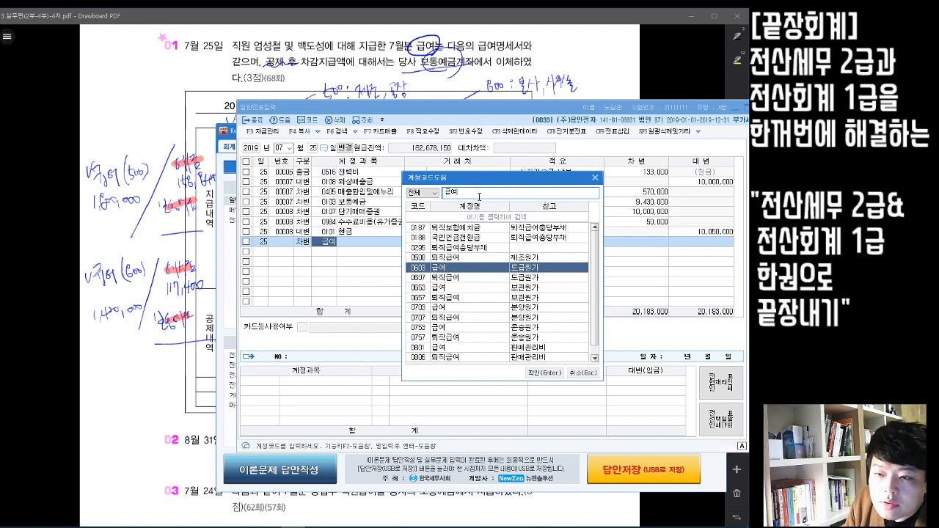
- Replace the account search with 임금 and choose code 0504 임금 (제조원가) for the debit line
{"action": "left_click_drag", "start_coordinate": [478, 195], "coordinate": [398, 198]}
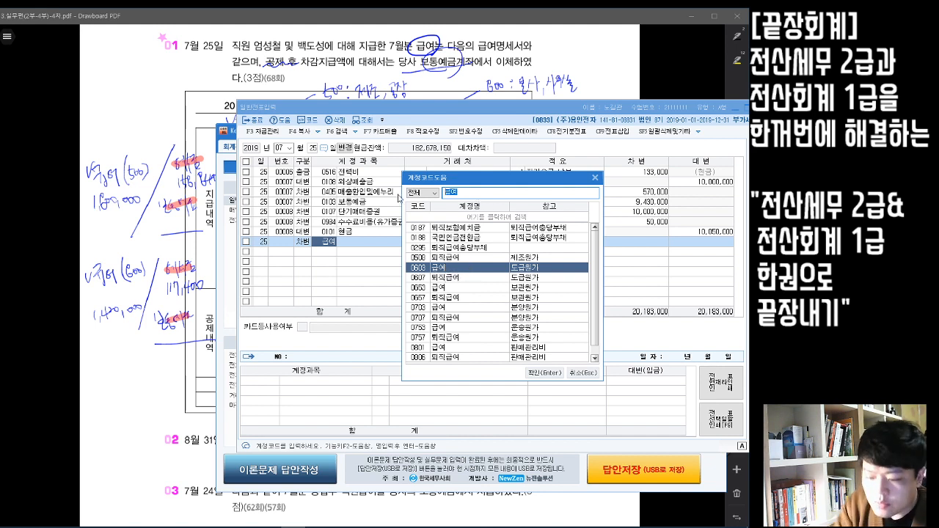
{"action": "key", "text": "BackSpace"}
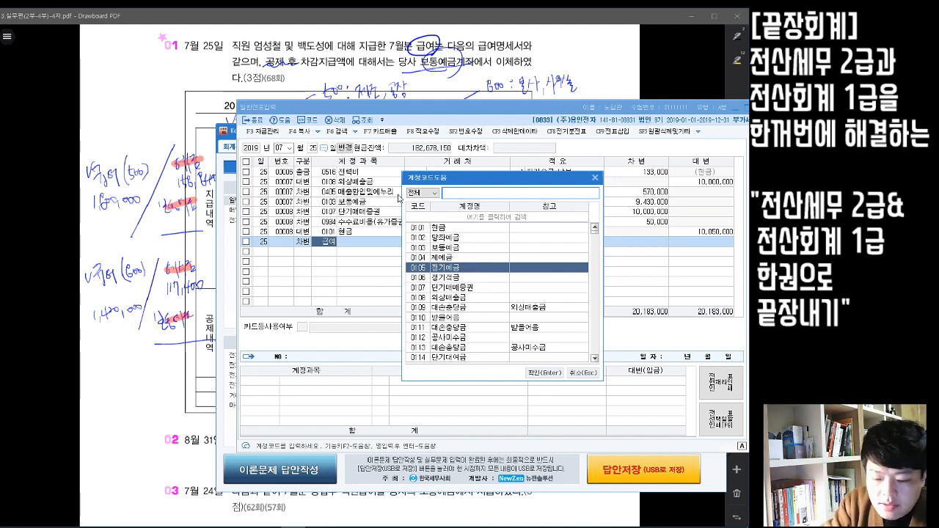
{"action": "type", "text": "임금"}
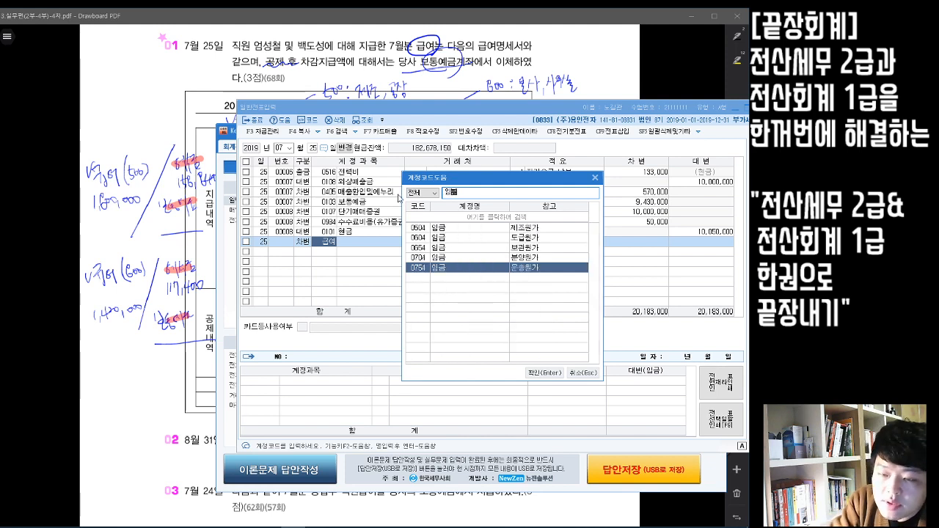
{"action": "key", "text": "Up"}
{"action": "key", "text": "Up"}
{"action": "key", "text": "Up"}
{"action": "key", "text": "Up"}
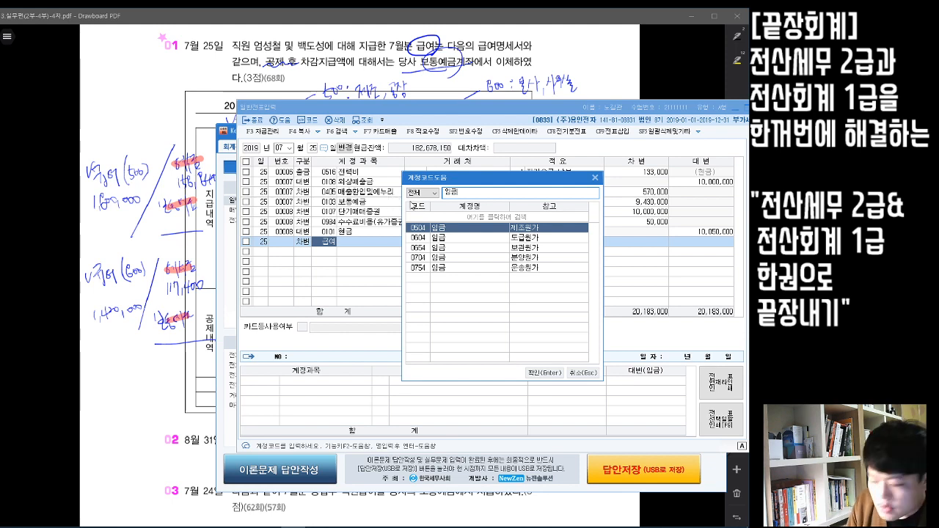
{"action": "key", "text": "Return"}
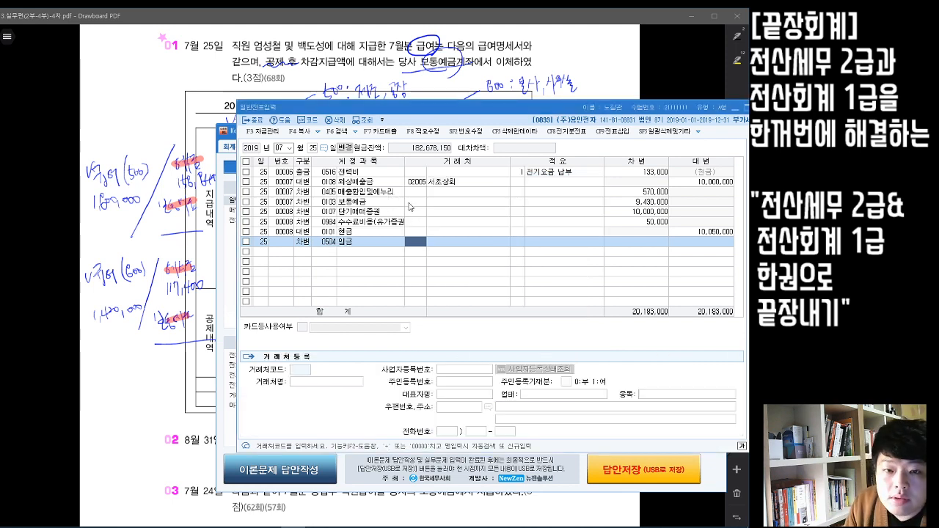
- Switch to the Drawboard PDF page, cross out 급여 in the (500) entry and write 임금 above it
{"action": "left_click", "coordinate": [154, 83]}
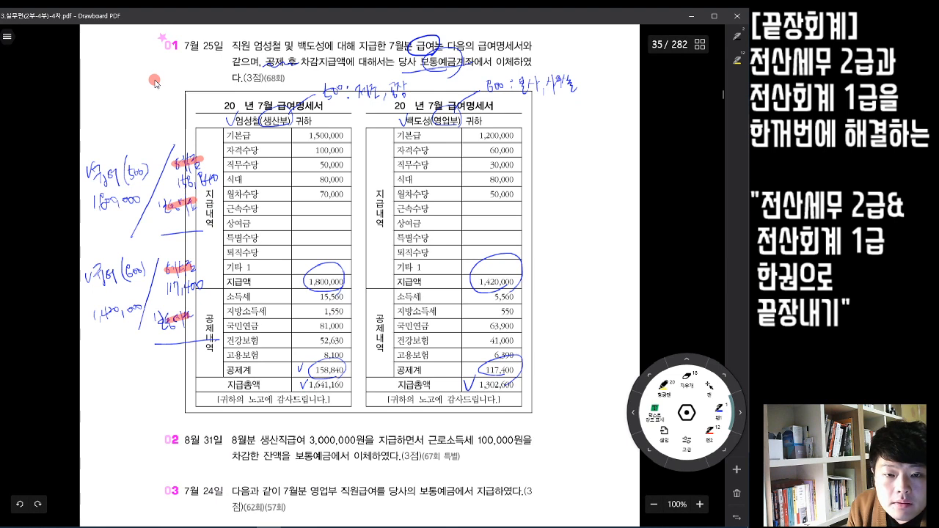
{"action": "mouse_move", "coordinate": [94, 173]}
{"action": "left_mouse_down"}
{"action": "mouse_move", "coordinate": [114, 171]}
{"action": "mouse_move", "coordinate": [117, 181]}
{"action": "left_mouse_up"}
{"action": "mouse_move", "coordinate": [94, 149]}
{"action": "left_mouse_down"}
{"action": "mouse_move", "coordinate": [106, 164]}
{"action": "mouse_move", "coordinate": [113, 157]}
{"action": "left_mouse_up"}
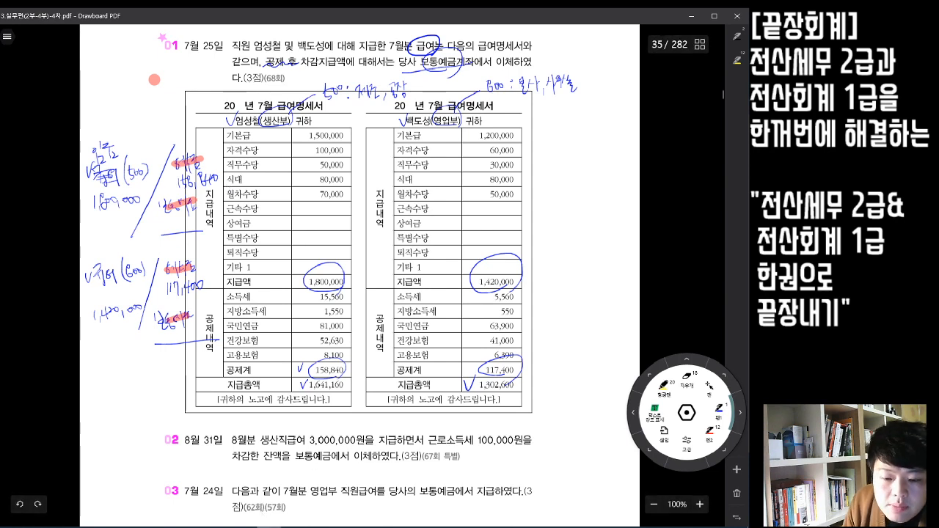
- Return to the KcLep voucher, leave the 임금 line's customer blank, enter a debit of 1,800,000 and start another debit line
{"action": "left_click", "coordinate": [294, 527]}
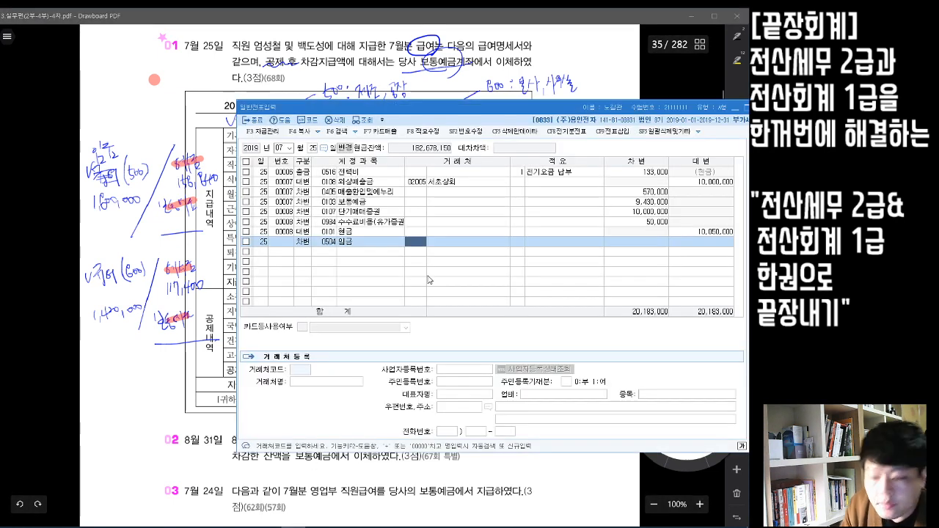
{"action": "key", "text": "Return"}
{"action": "key", "text": "Return"}
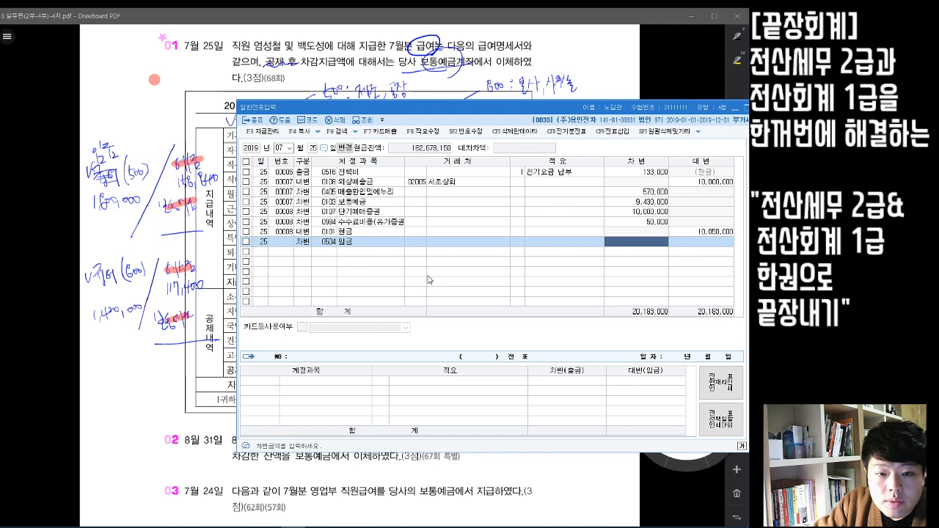
{"action": "type", "text": "1800000"}
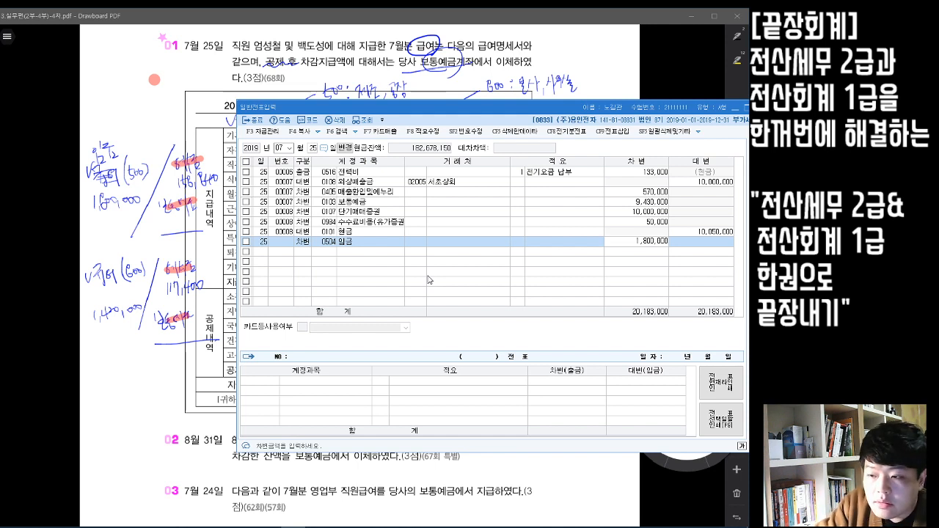
{"action": "key", "text": "Return"}
{"action": "key", "text": "Return"}
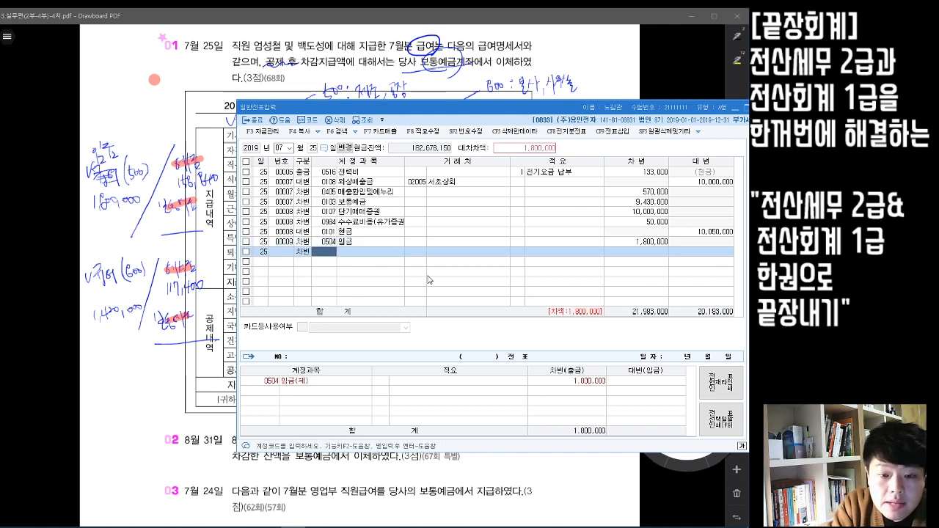
- Search the debit line's account for 급여 and choose code 0801 급여 (판매관리비)
{"action": "type", "text": "급여"}
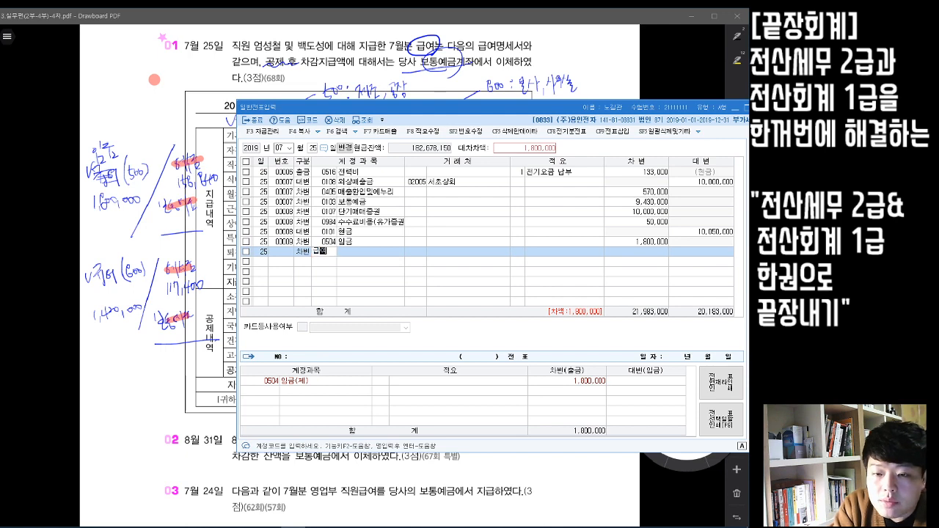
{"action": "key", "text": "Return"}
{"action": "key", "text": "Down"}
{"action": "key", "text": "Down"}
{"action": "key", "text": "Down"}
{"action": "key", "text": "Down"}
{"action": "key", "text": "Down"}
{"action": "key", "text": "Down"}
{"action": "key", "text": "Down"}
{"action": "key", "text": "Down"}
{"action": "key", "text": "Down"}
{"action": "key", "text": "Down"}
{"action": "key", "text": "Down"}
{"action": "key", "text": "Down"}
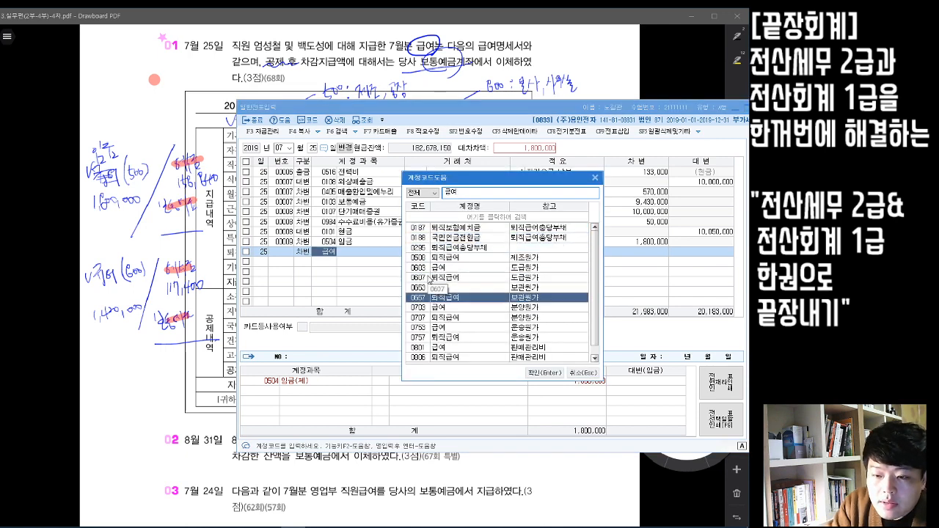
{"action": "key", "text": "Return"}
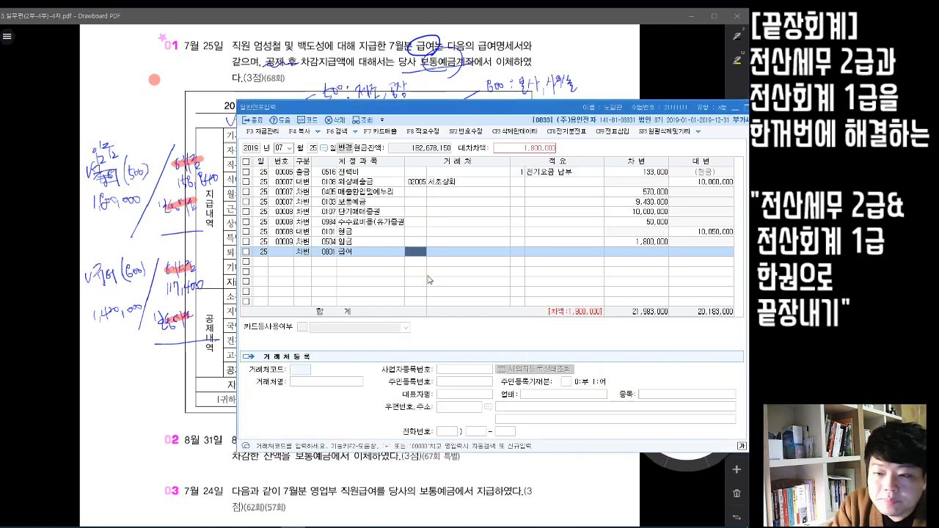
- Leave the 급여 line's customer blank, enter a debit of 1,420,000 and start a credit line
{"action": "key", "text": "Return"}
{"action": "key", "text": "Return"}
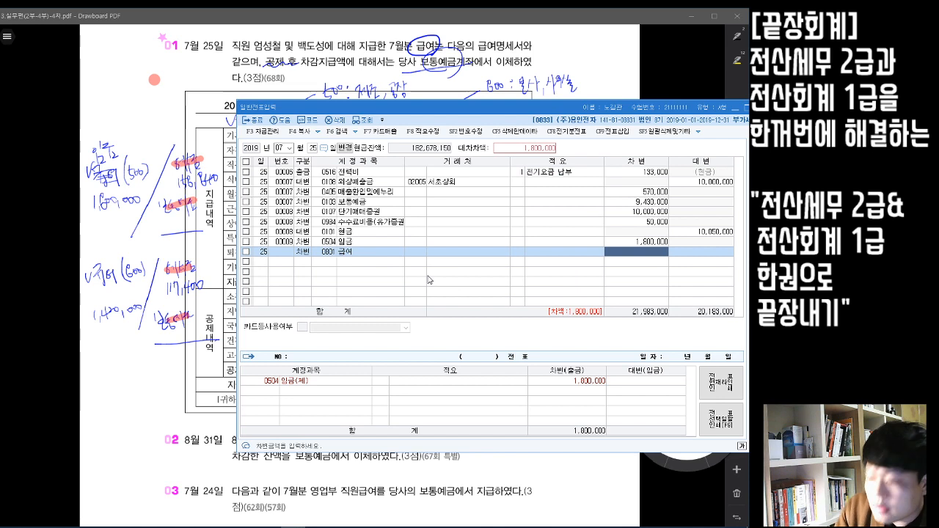
{"action": "type", "text": "1,42"}
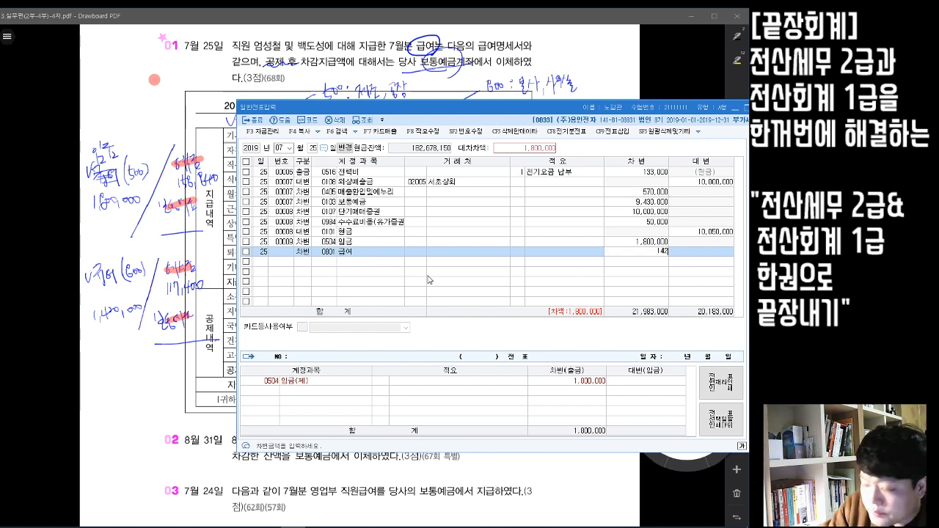
{"action": "type", "text": "0,000"}
{"action": "key", "text": "Return"}
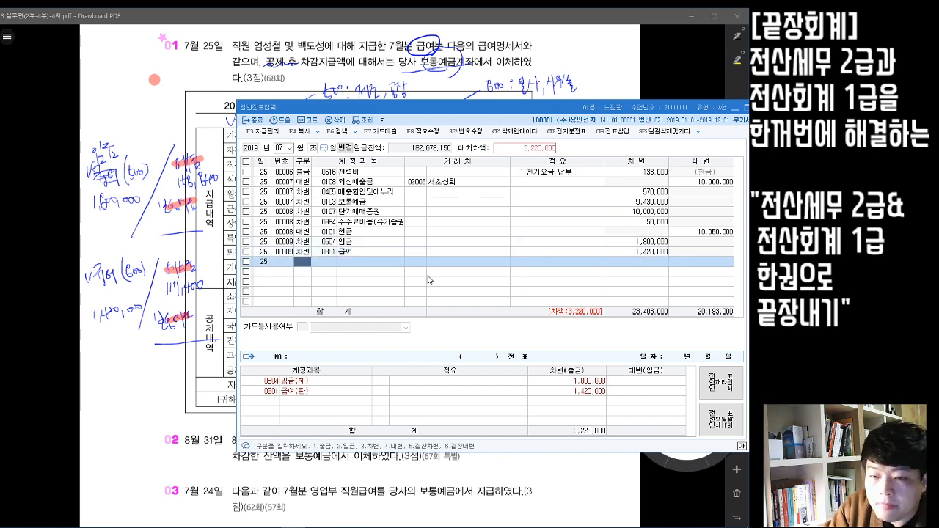
{"action": "type", "text": "4"}
{"action": "key", "text": "Return"}
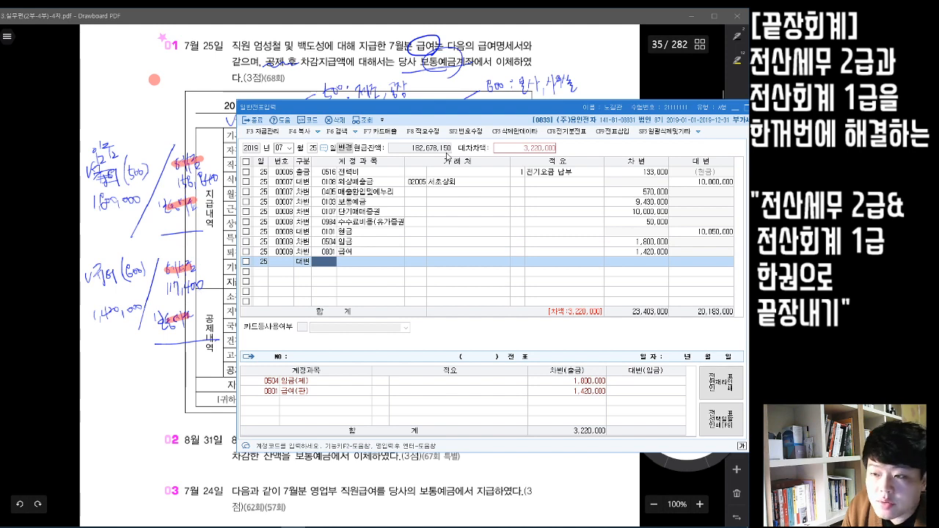
- Open the Windows Calculator (계산기) beside the voucher and add the two deduction totals, 158,840 and 117,400
{"action": "left_click_drag", "start_coordinate": [456, 114], "coordinate": [439, 115]}
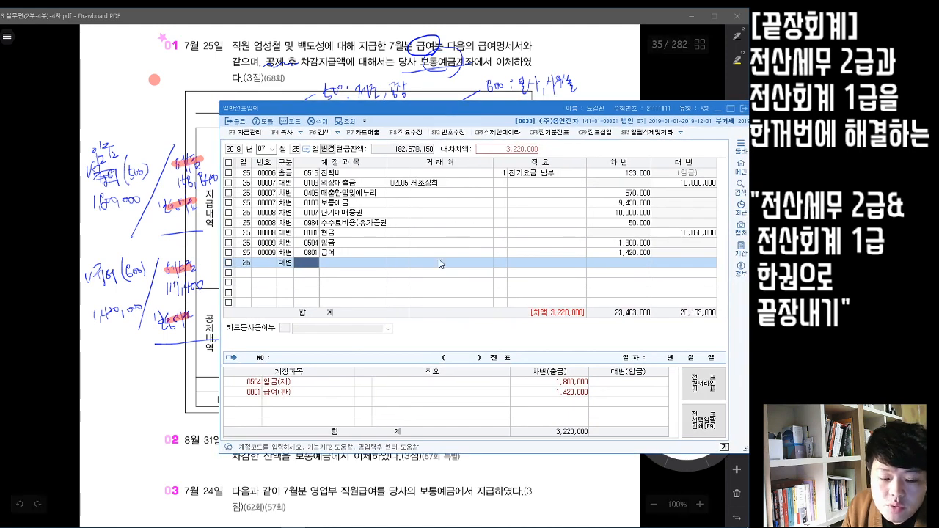
{"action": "left_click", "coordinate": [1, 527]}
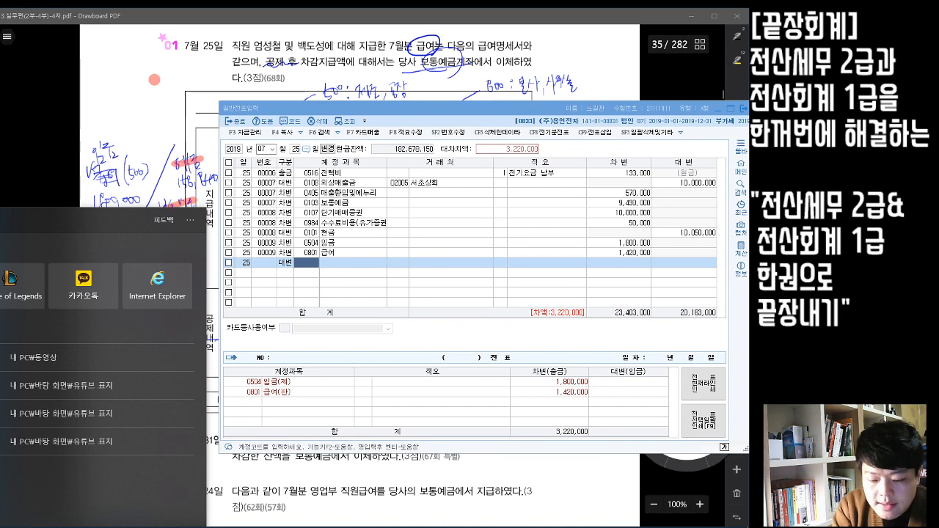
{"action": "type", "text": "계산기"}
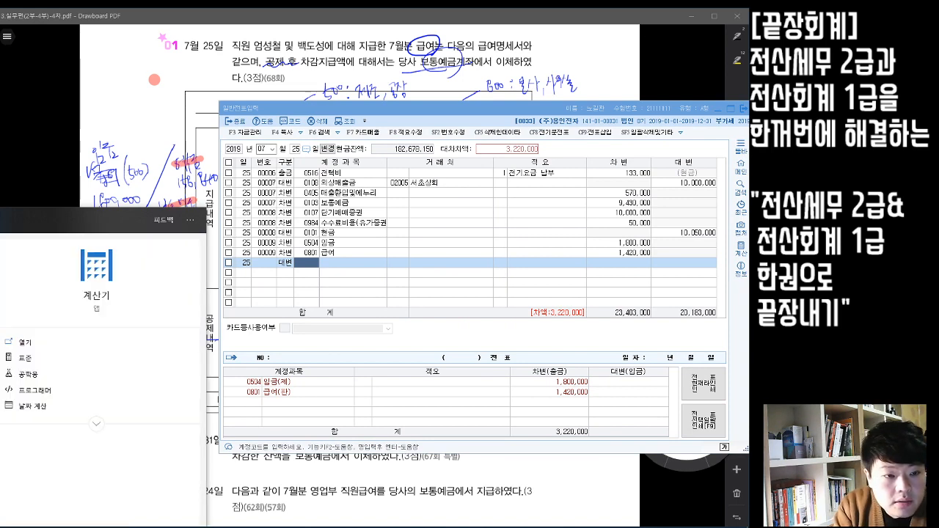
{"action": "key", "text": "Return"}
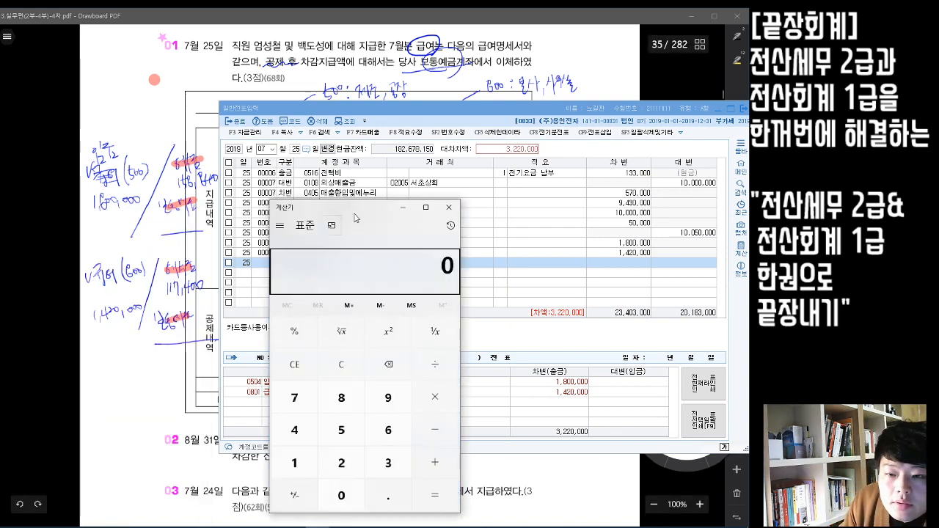
{"action": "left_click_drag", "start_coordinate": [366, 208], "coordinate": [520, 119]}
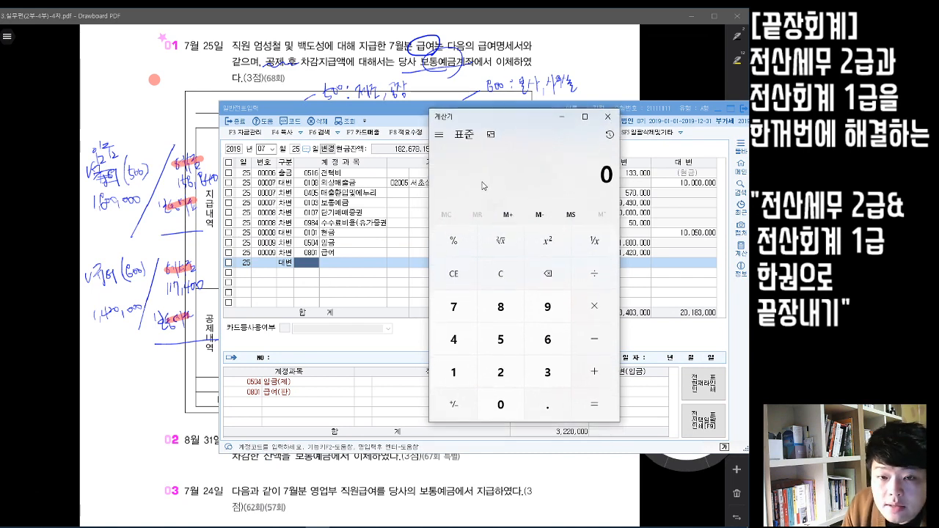
{"action": "type", "text": "158840"}
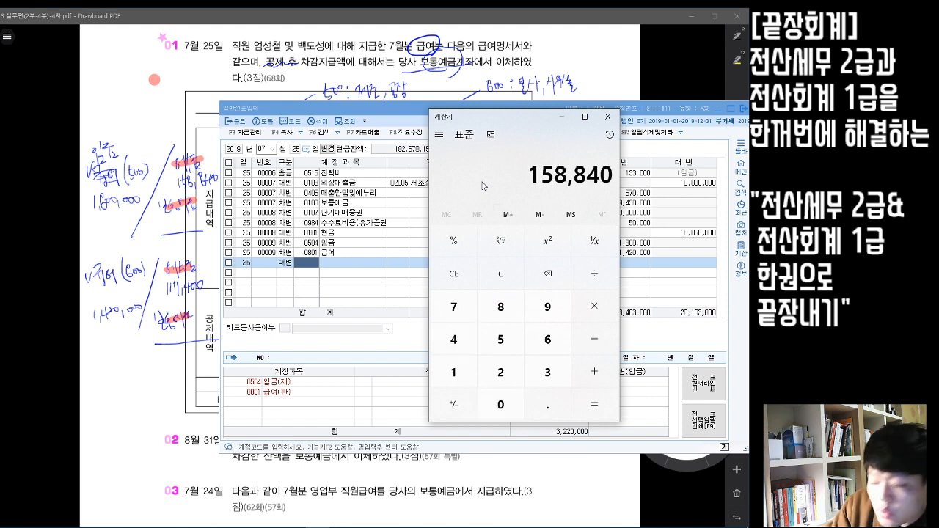
{"action": "key", "text": "plus"}
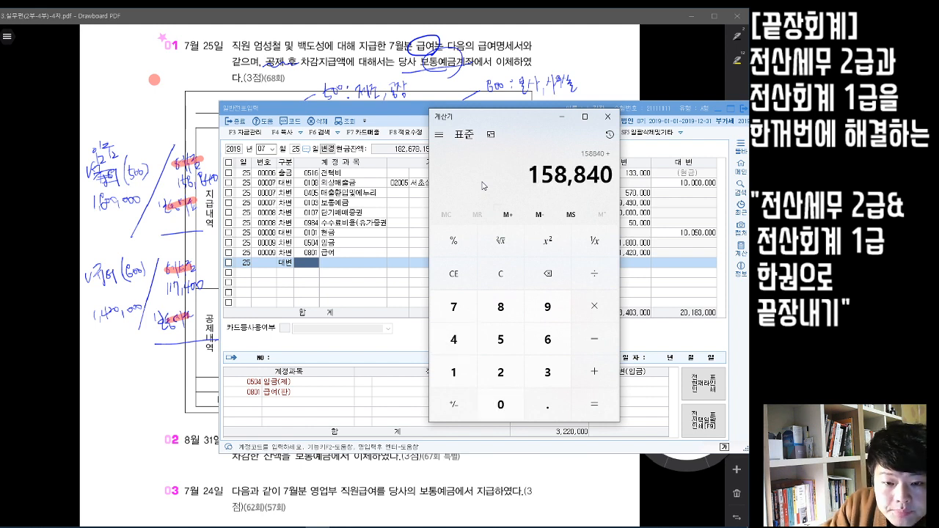
{"action": "type", "text": "117400"}
{"action": "key", "text": "Return"}
{"action": "left_click_drag", "start_coordinate": [529, 174], "coordinate": [621, 173]}
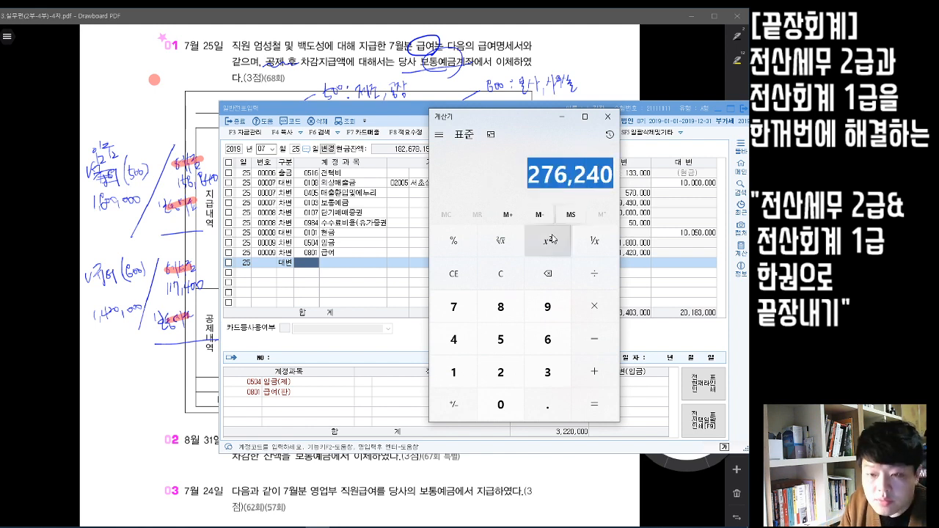
- Return to the KcLep voucher, assign account 0254 예수금 to the credit line without a customer, and set its credit amount to 276,240
{"action": "left_click", "coordinate": [309, 266]}
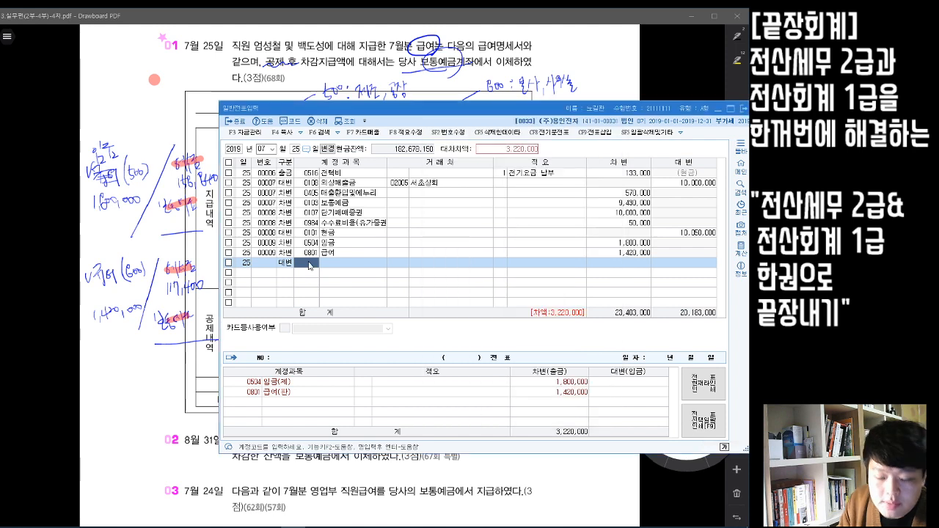
{"action": "type", "text": "예수"}
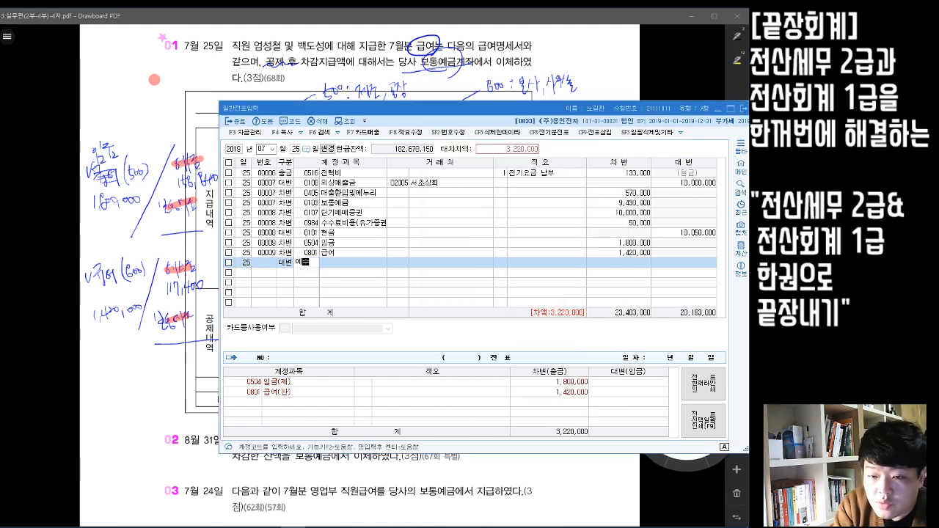
{"action": "key", "text": "Return"}
{"action": "key", "text": "Return"}
{"action": "key", "text": "Return"}
{"action": "key", "text": "Return"}
{"action": "key", "text": "Return"}
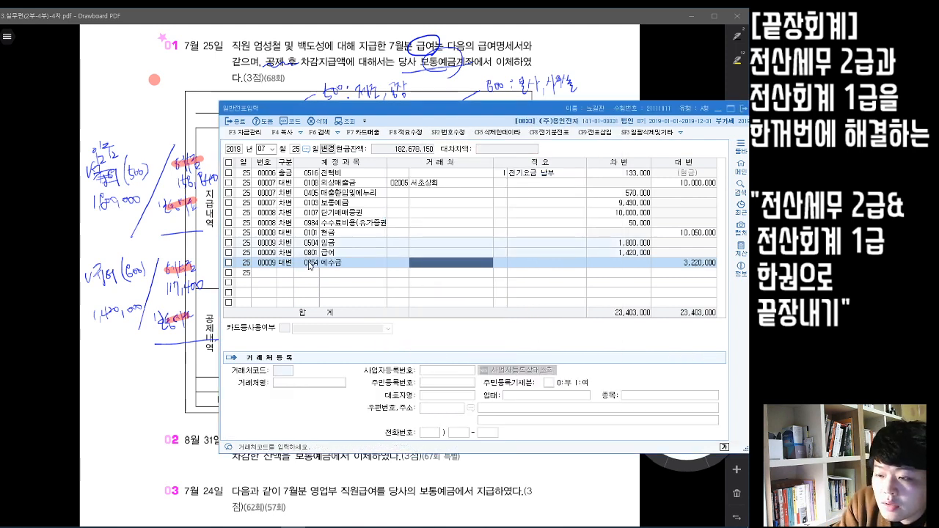
{"action": "key", "text": "Left"}
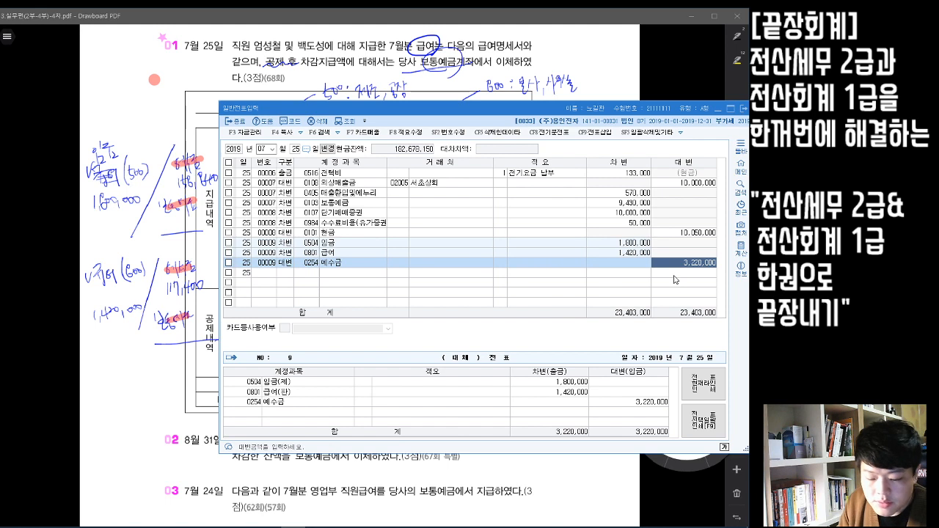
{"action": "type", "text": "276240"}
{"action": "key", "text": "Return"}
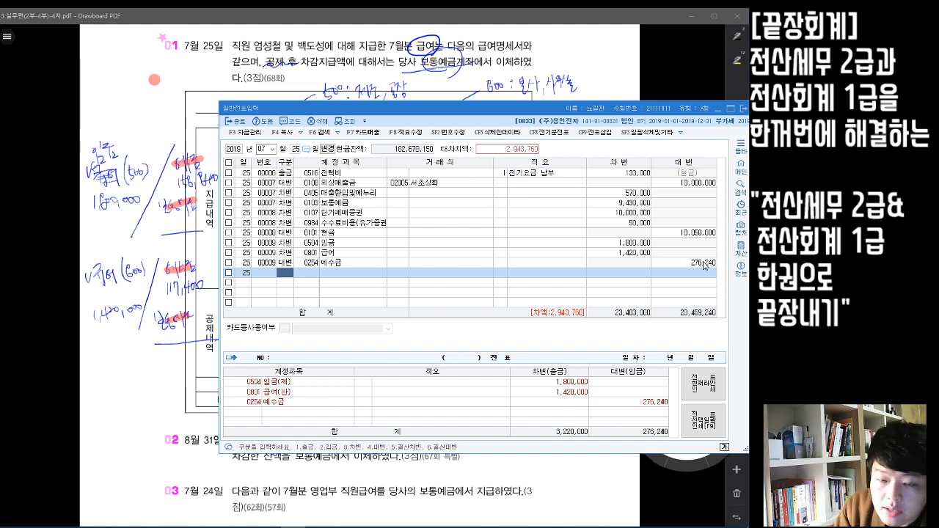
- Add another credit line with account 0103 보통예금 for the remaining balance of 2,943,760
{"action": "type", "text": "4"}
{"action": "key", "text": "Return"}
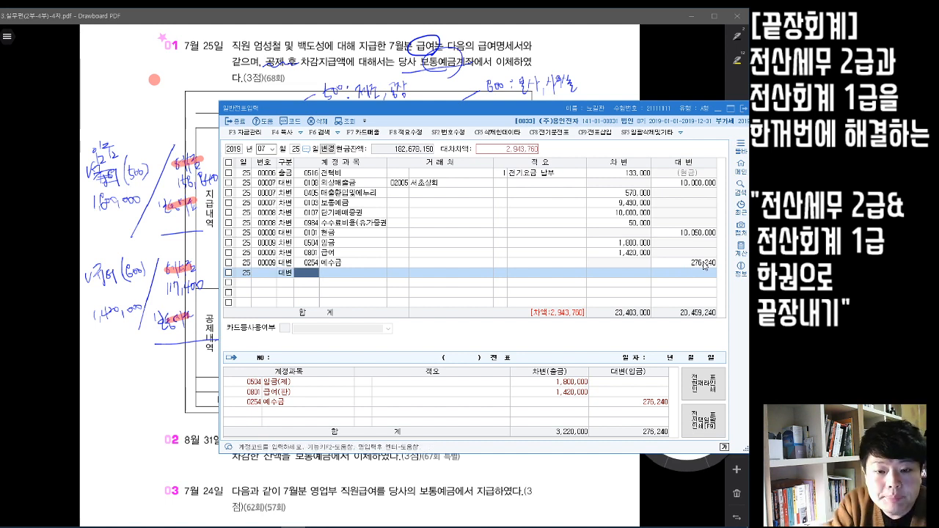
{"action": "type", "text": "보통"}
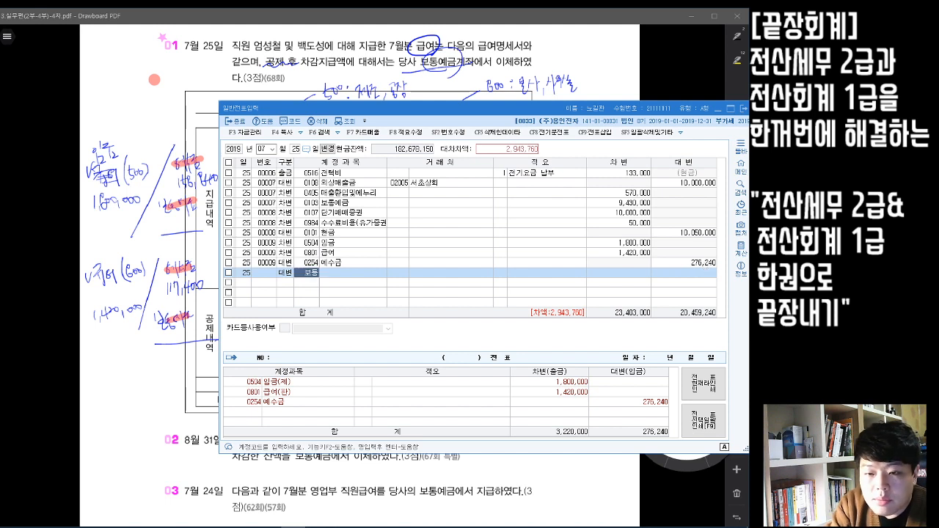
{"action": "key", "text": "Return"}
{"action": "key", "text": "Return"}
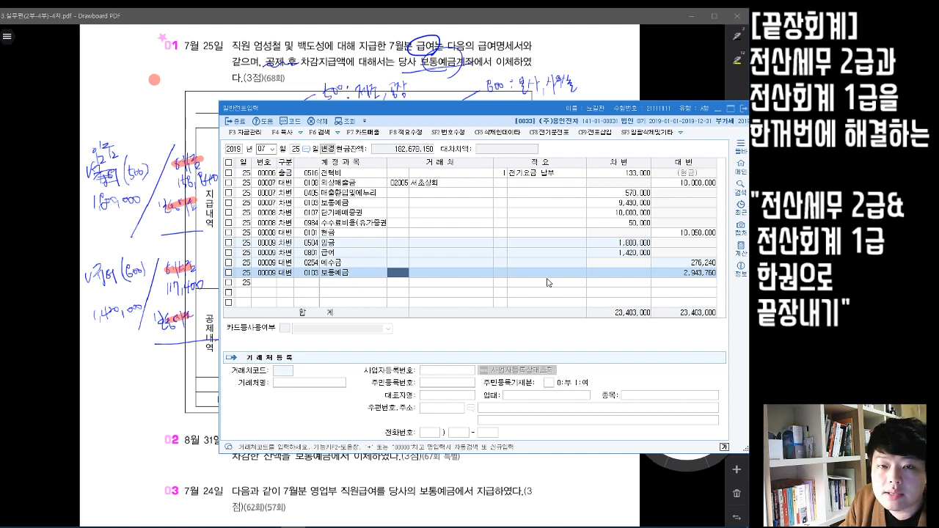
- Switch to the Drawboard PDF page, circle 생산직 and 급여 in exercise 02 with 임금 written above, and circle 영업부 and 급여 in exercise 03
{"action": "left_click", "coordinate": [652, 76]}
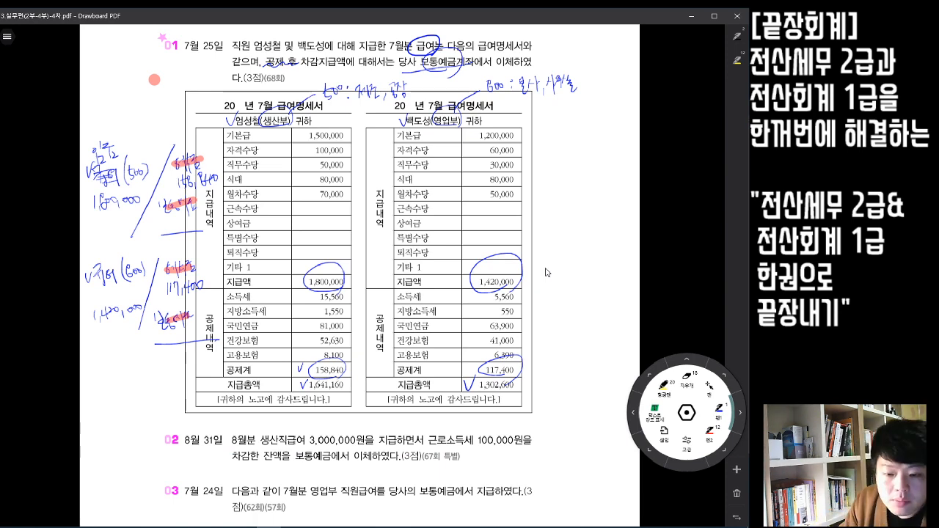
{"action": "scroll", "coordinate": [401, 459], "scroll_direction": "down", "scroll_amount": 3}
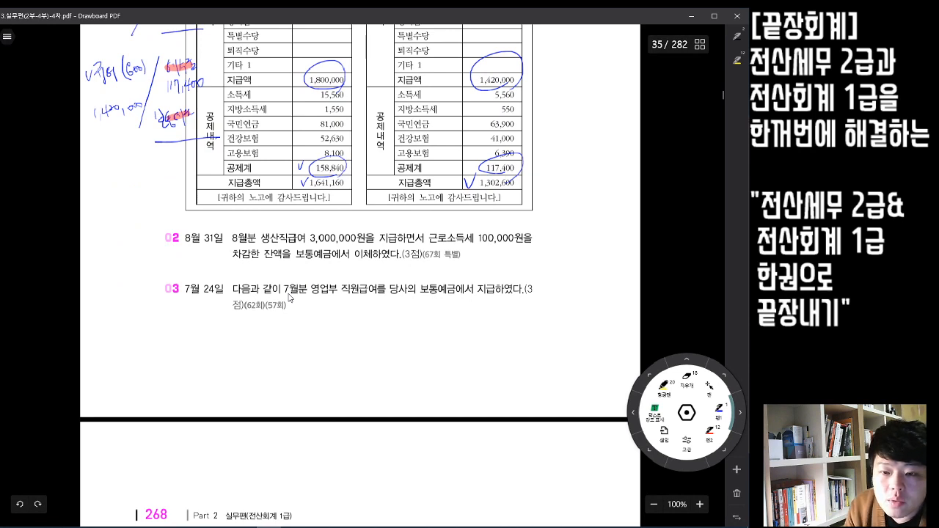
{"action": "mouse_move", "coordinate": [264, 238]}
{"action": "left_mouse_down"}
{"action": "mouse_move", "coordinate": [292, 229]}
{"action": "mouse_move", "coordinate": [301, 242]}
{"action": "mouse_move", "coordinate": [326, 220]}
{"action": "mouse_move", "coordinate": [333, 233]}
{"action": "left_mouse_up"}
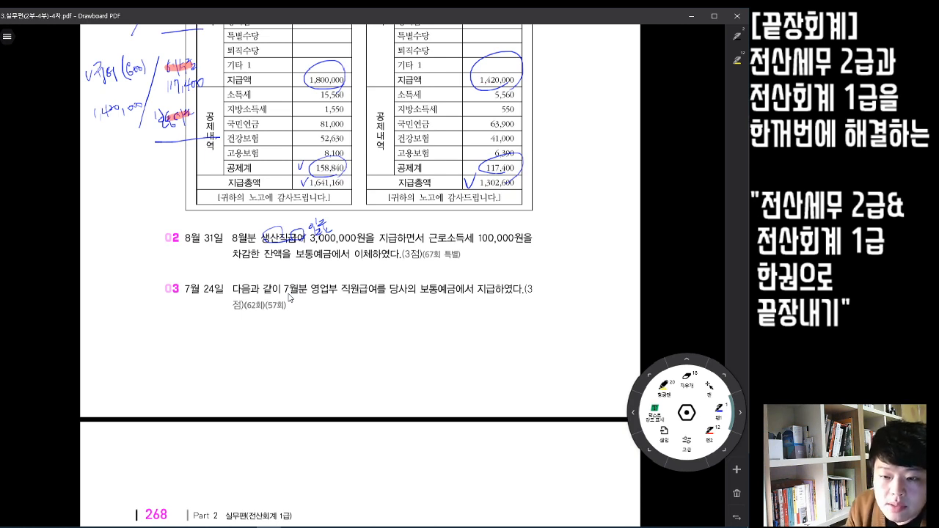
{"action": "mouse_move", "coordinate": [331, 275]}
{"action": "left_mouse_down"}
{"action": "mouse_move", "coordinate": [335, 295]}
{"action": "mouse_move", "coordinate": [379, 294]}
{"action": "left_mouse_up"}
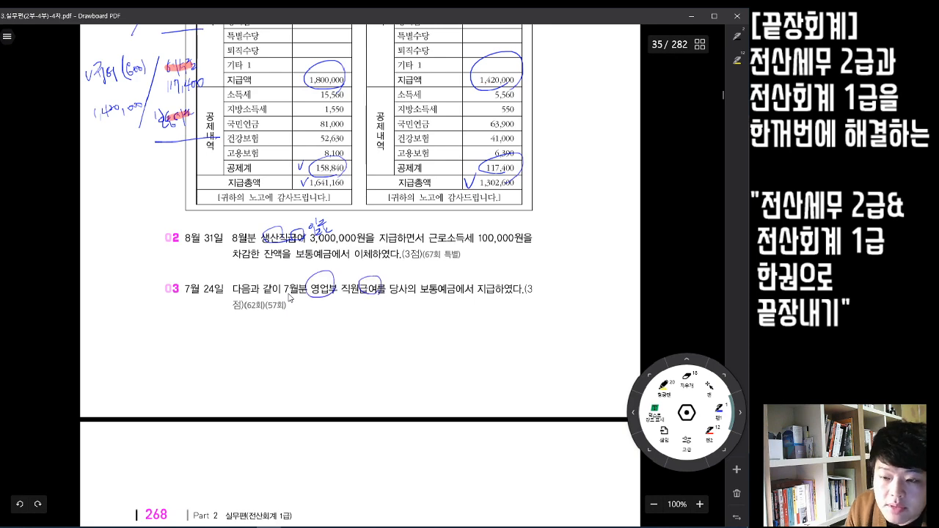